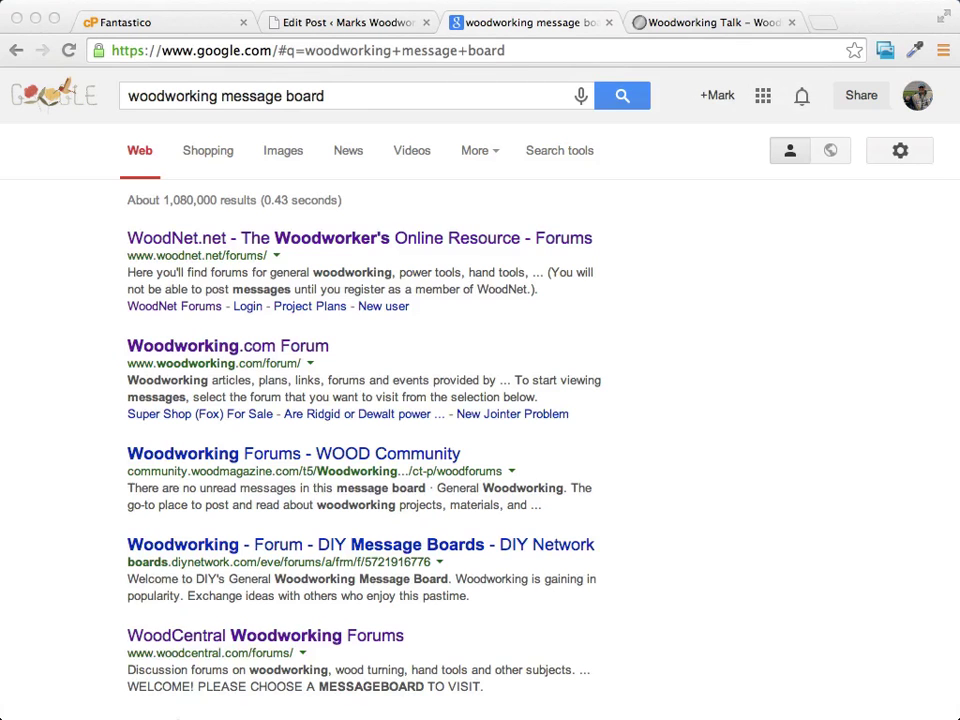
Bring the Chrome window with the 'woodworking message board' Google results to the front.
left_click(210, 101)
Look over the 'woodworking message board' results, then switch to the Woodworking Talk forum tab.
left_click_drag(219, 97, 123, 96)
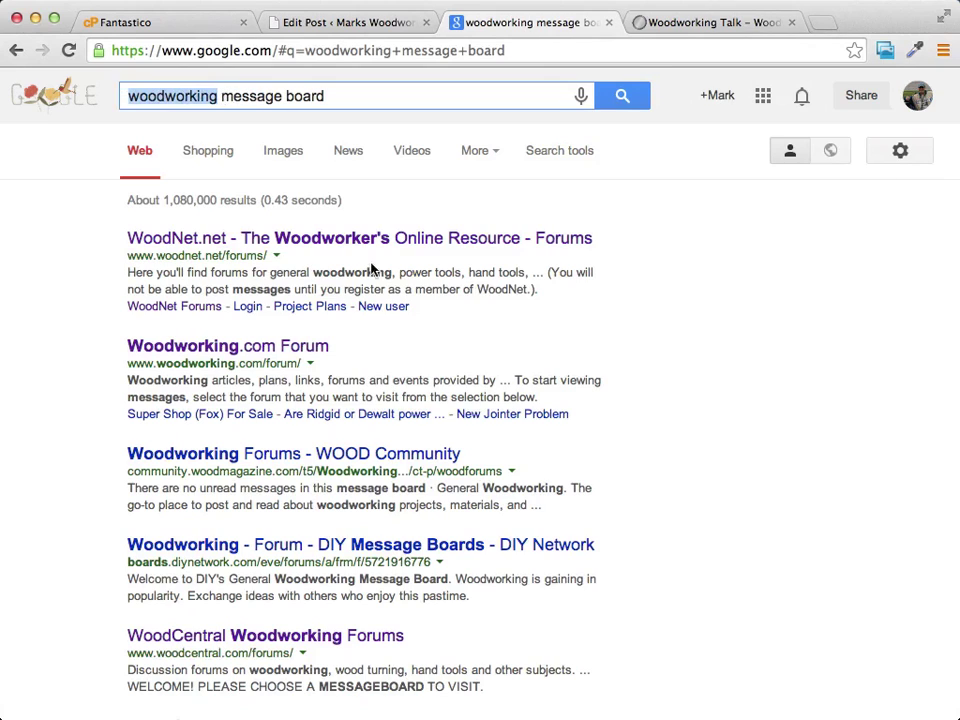
left_click(101, 229)
scroll(101, 230, "down", 5)
scroll(101, 230, "up", 3)
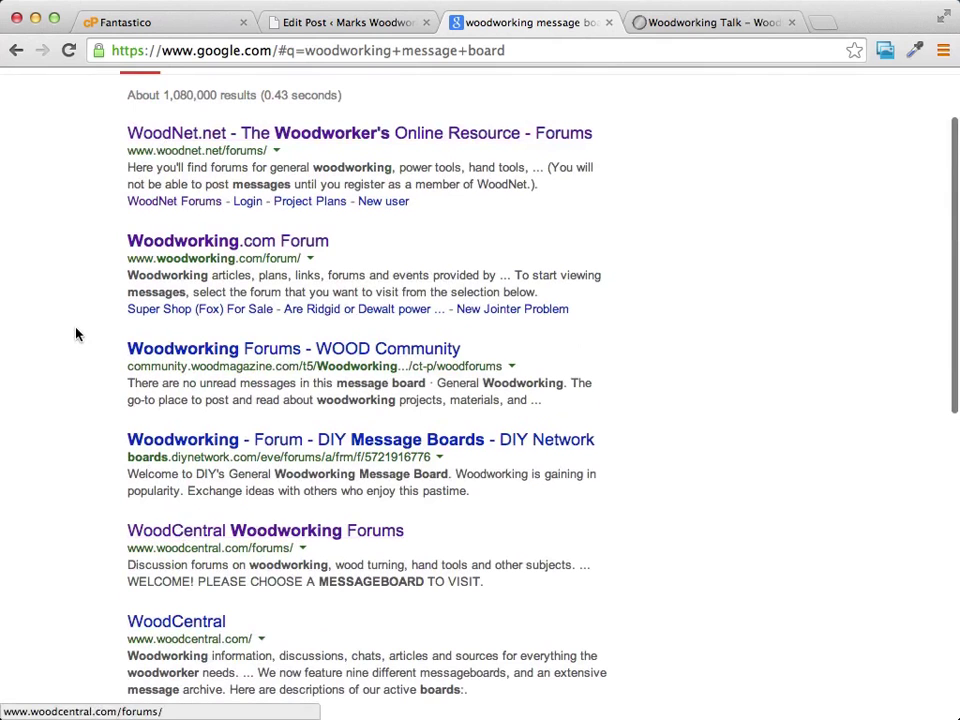
scroll(78, 330, "up", 2)
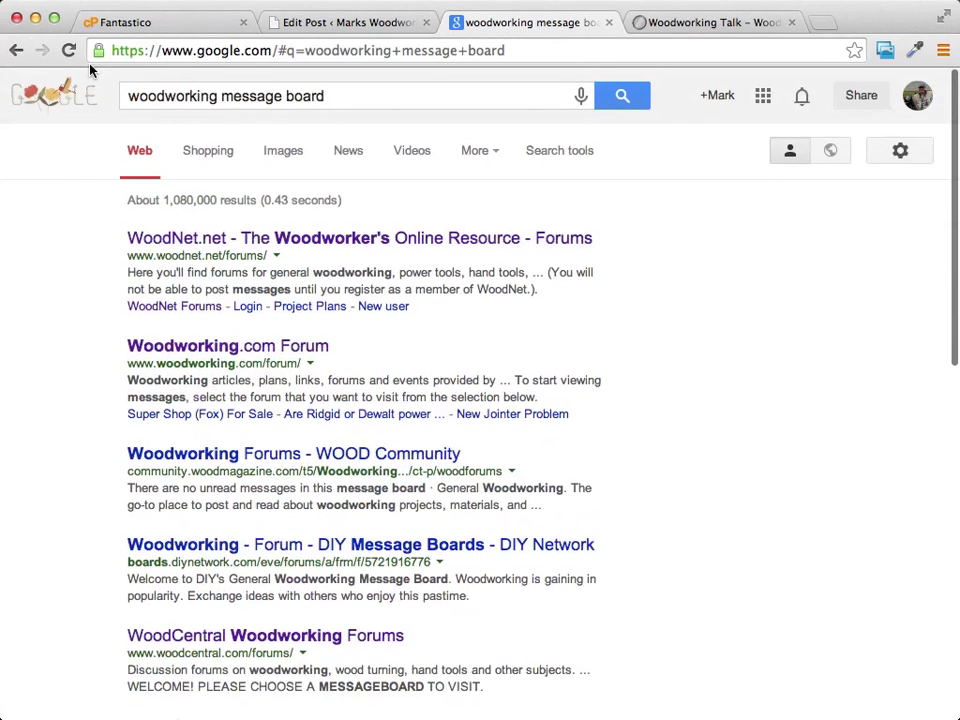
left_click(704, 26)
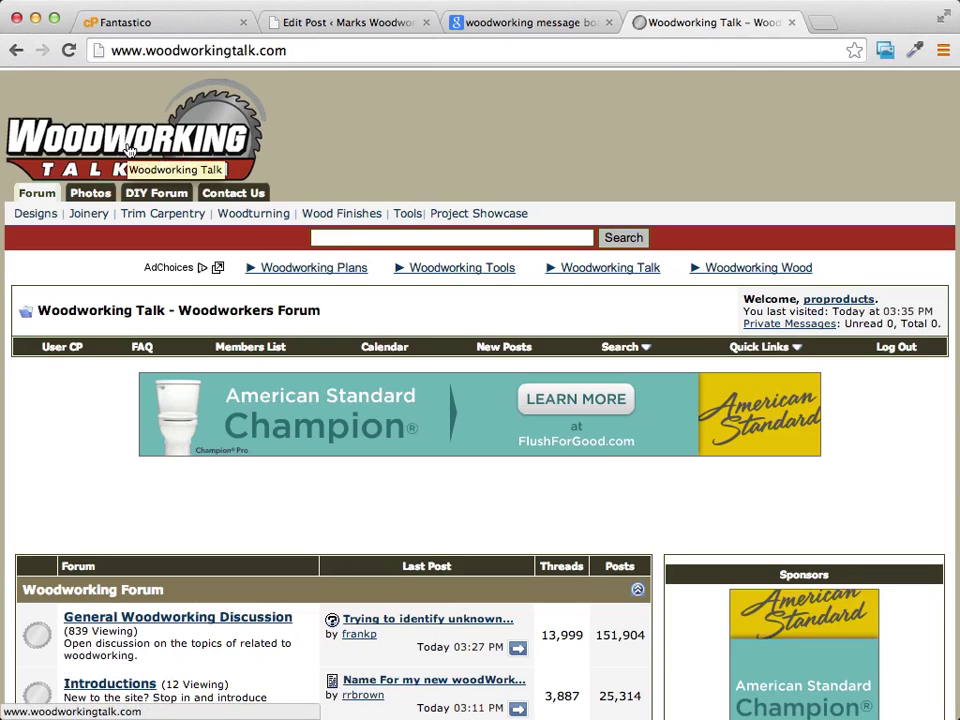
scroll(500, 500, "down", 4)
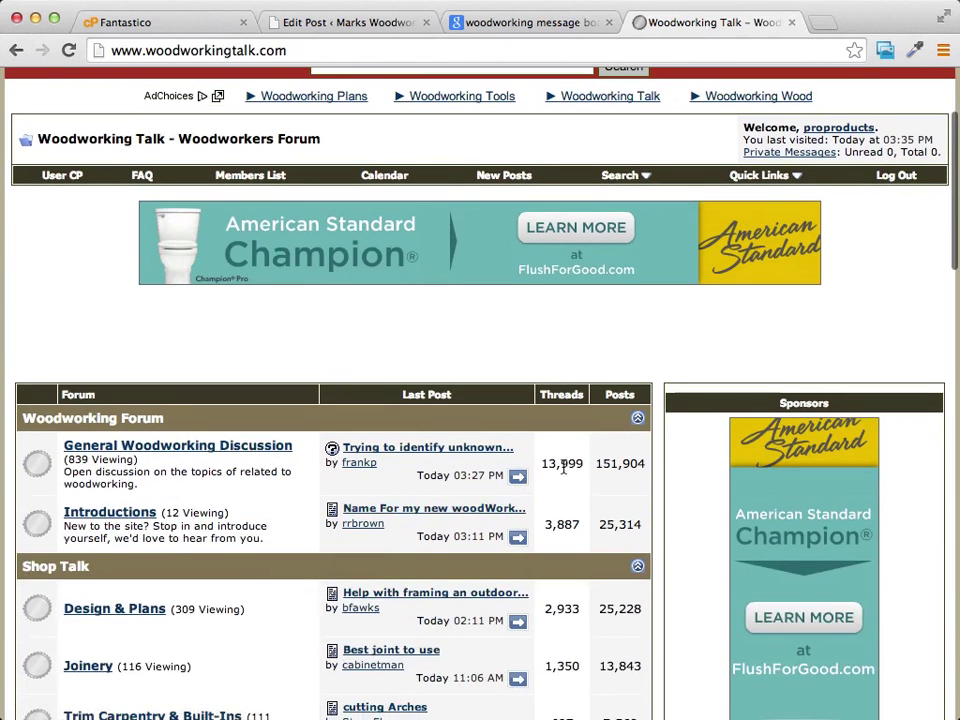
scroll(565, 465, "down", 5)
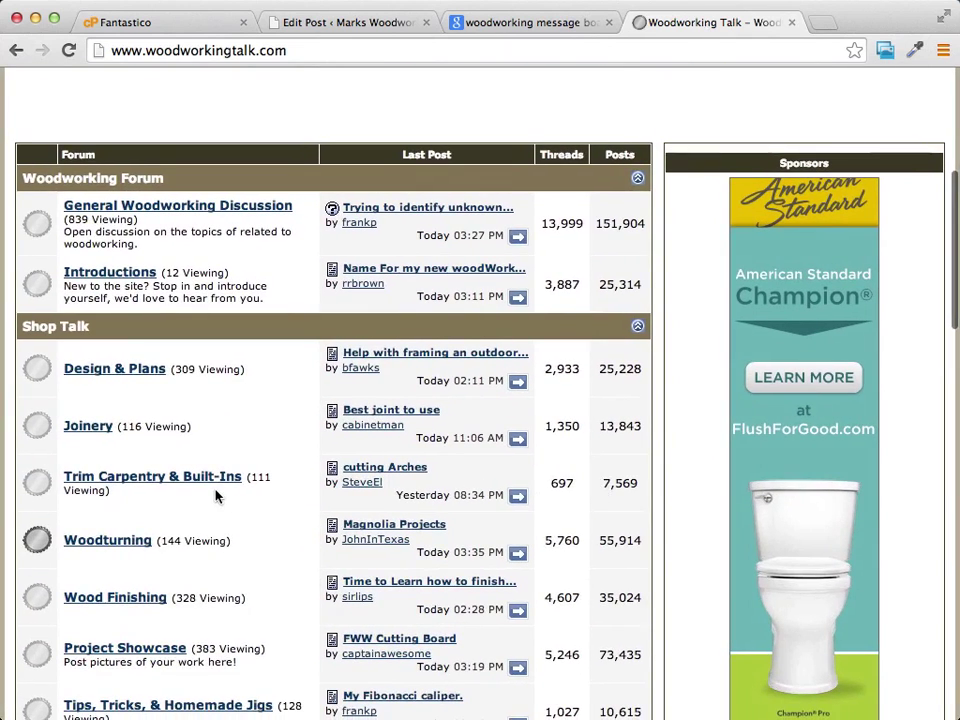
scroll(215, 496, "up", 7)
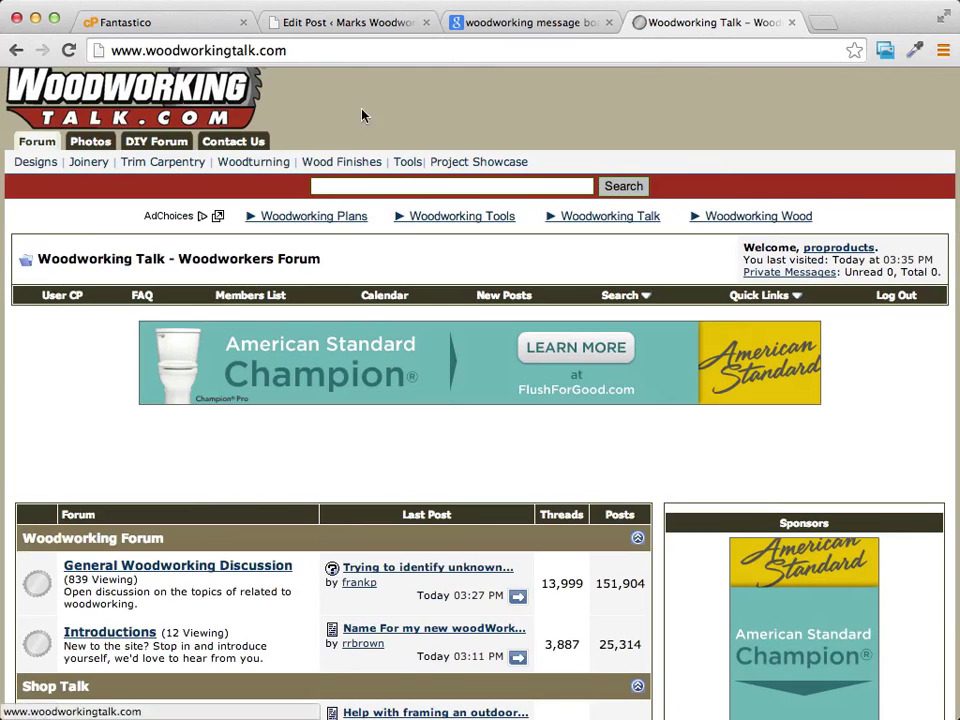
left_click(68, 296)
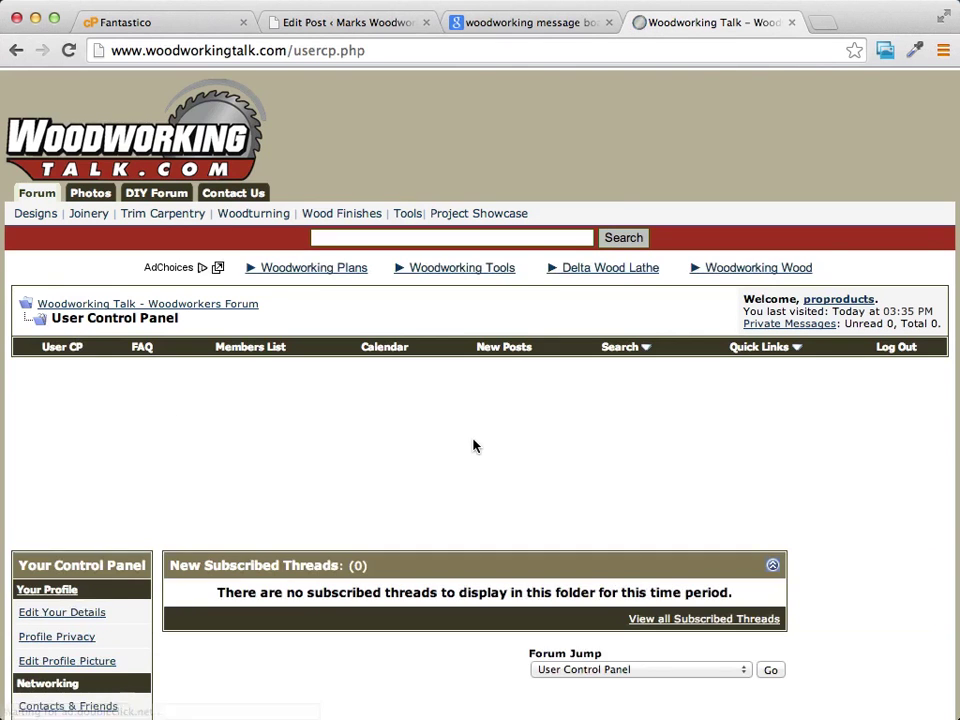
Open Edit Signature from the User Control Panel and scroll down to the empty signature box.
scroll(474, 446, "down", 3)
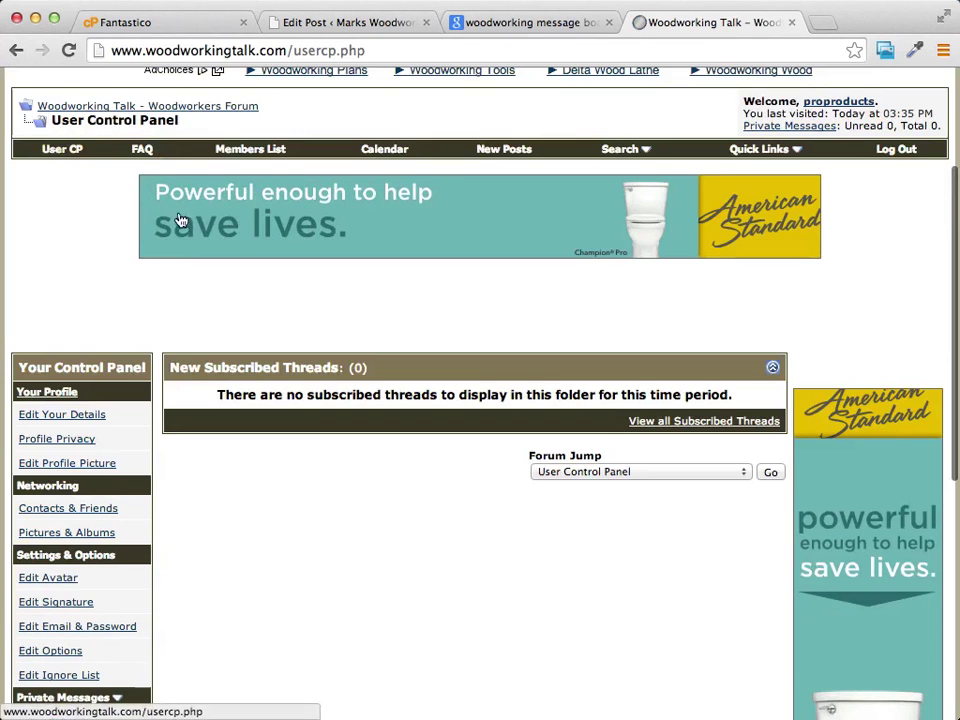
scroll(170, 218, "down", 4)
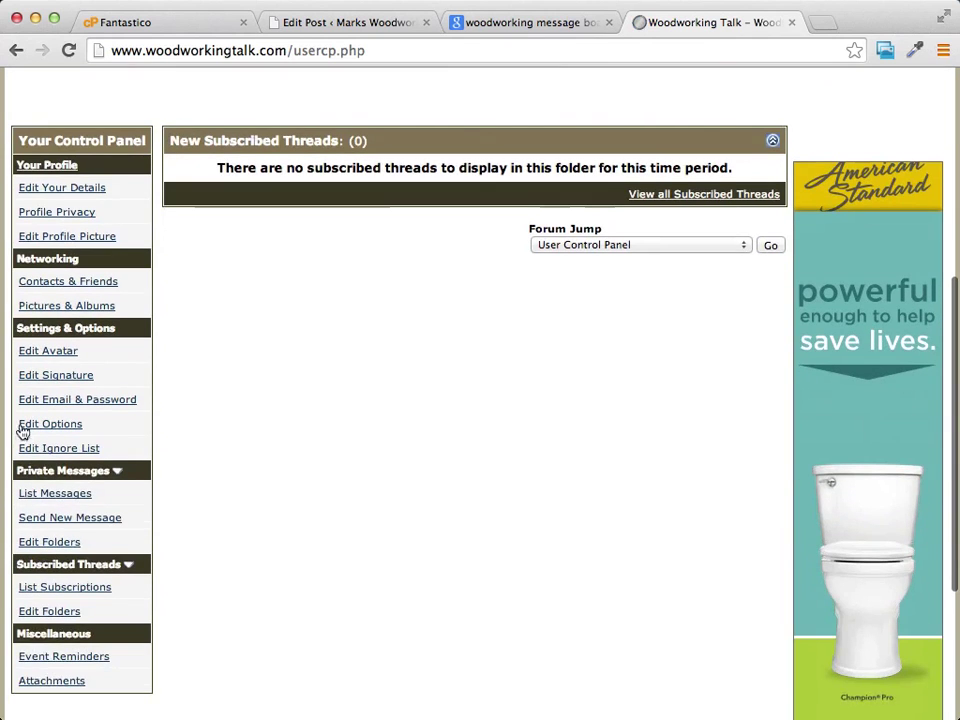
left_click(62, 380)
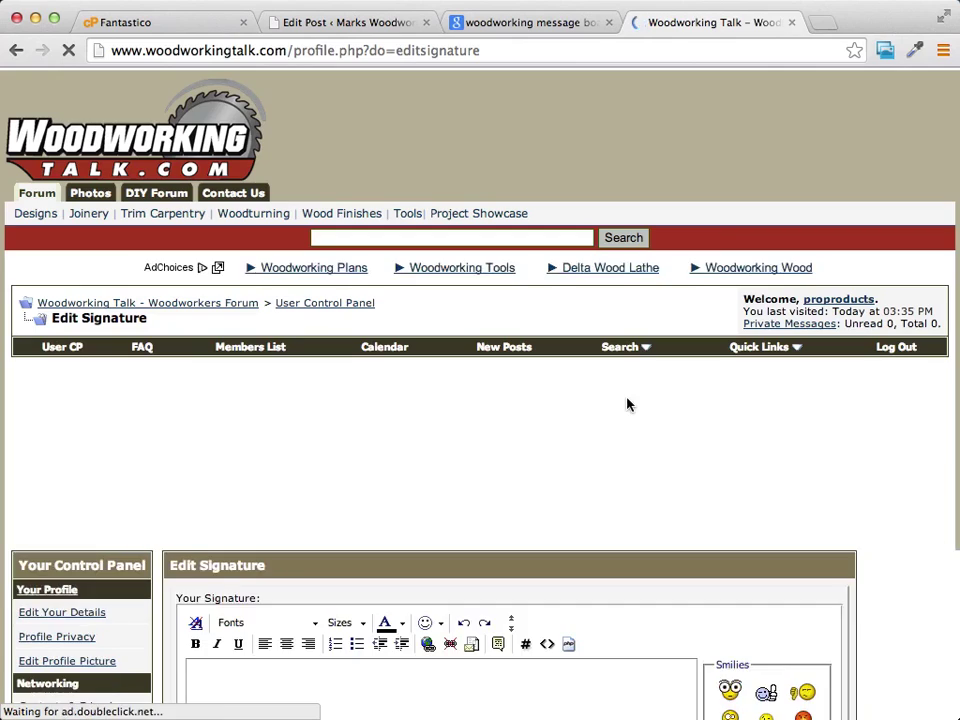
scroll(394, 418, "down", 2)
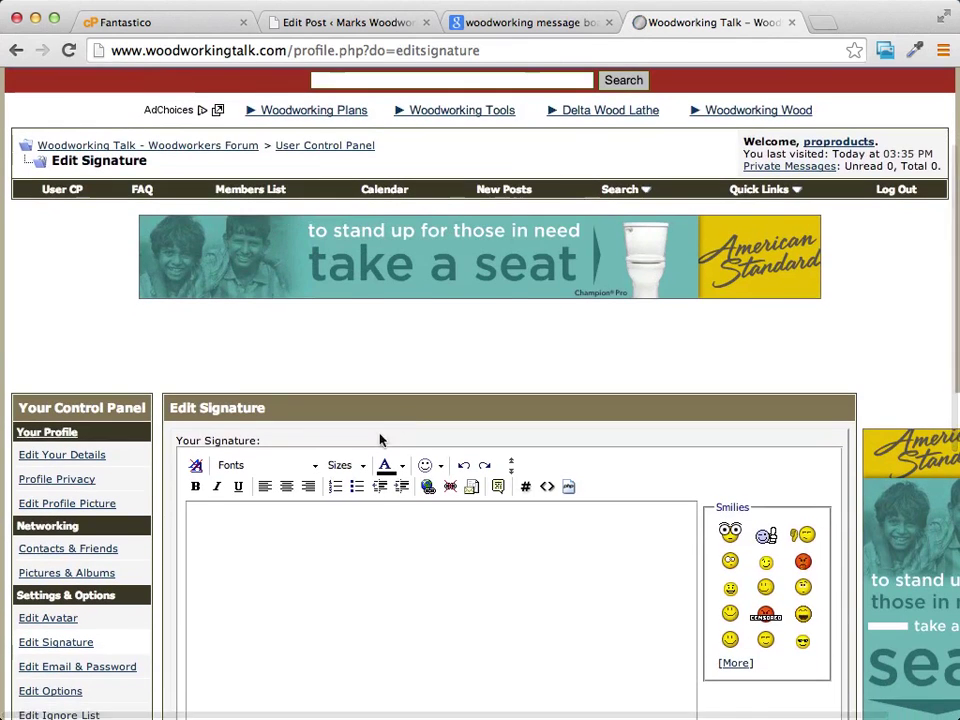
scroll(476, 549, "down", 2)
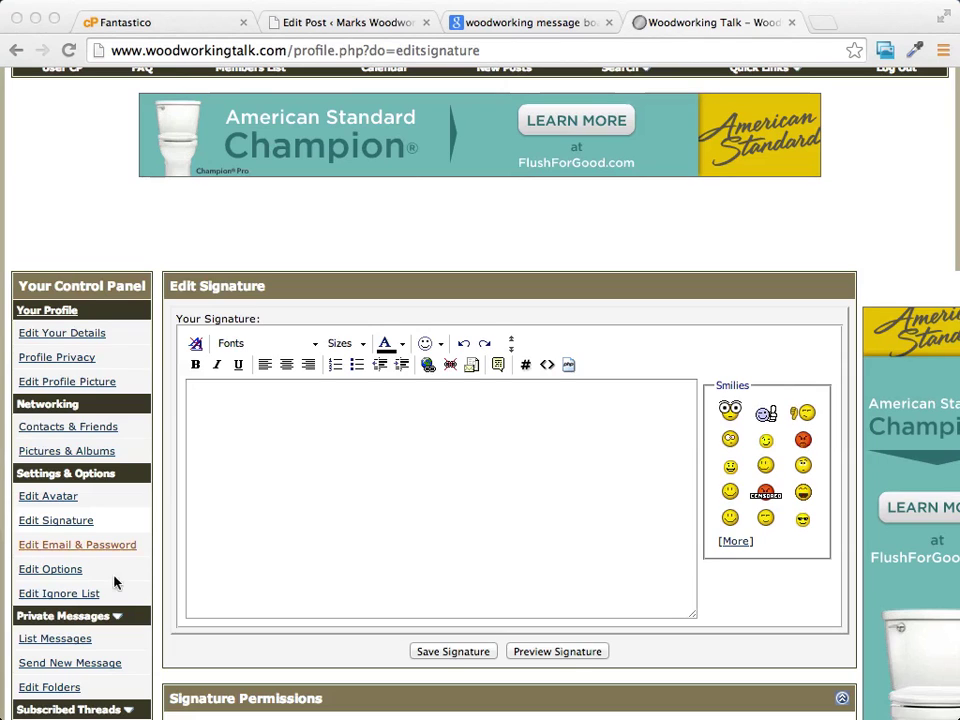
Paste 'Check out my site for my secret woodworking tips and tricks' and format it as size 4.
left_click(282, 412)
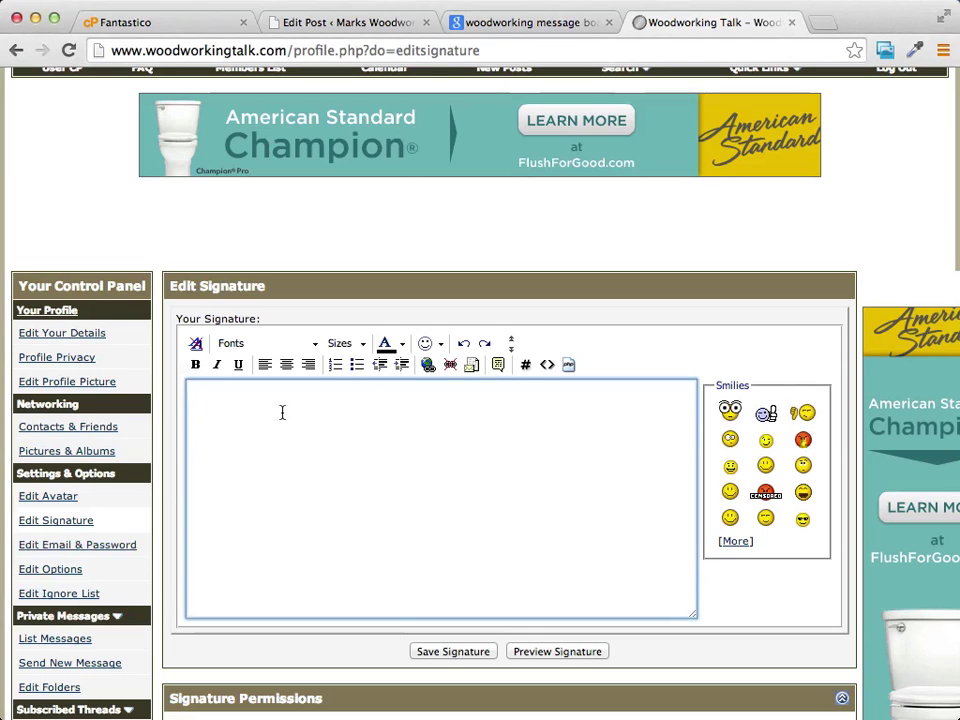
key("super+v")
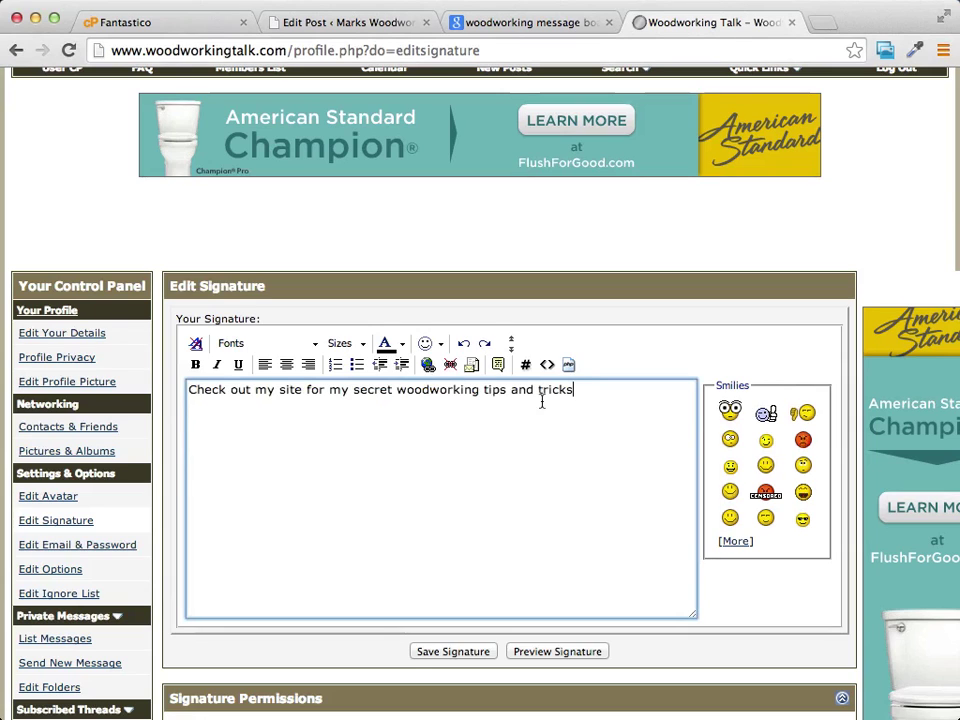
triple_click(204, 395)
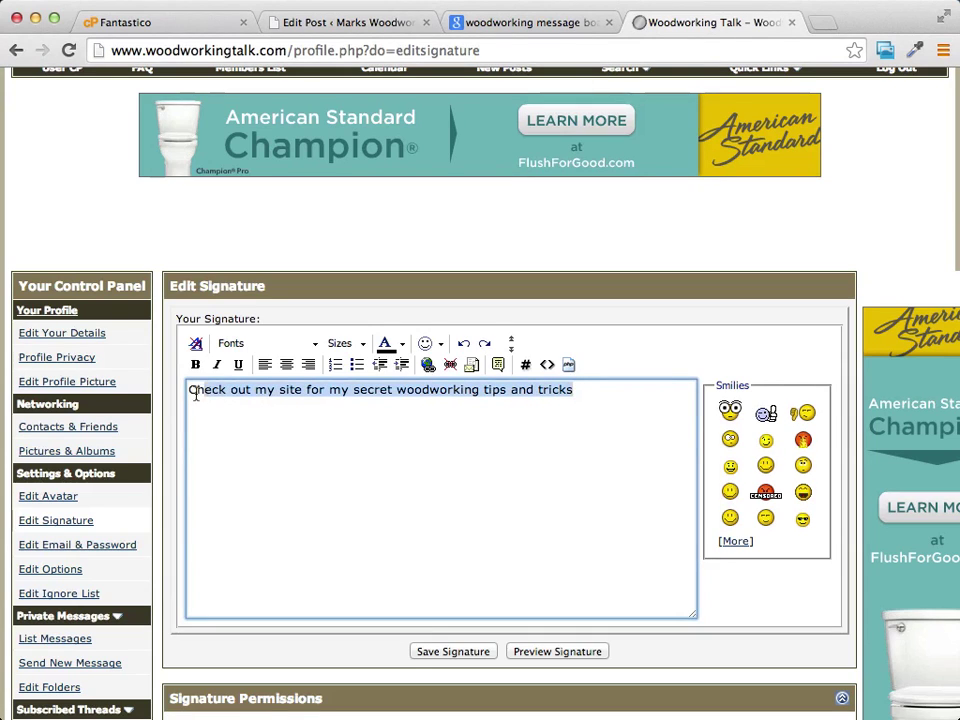
left_click(363, 345)
left_click(349, 398)
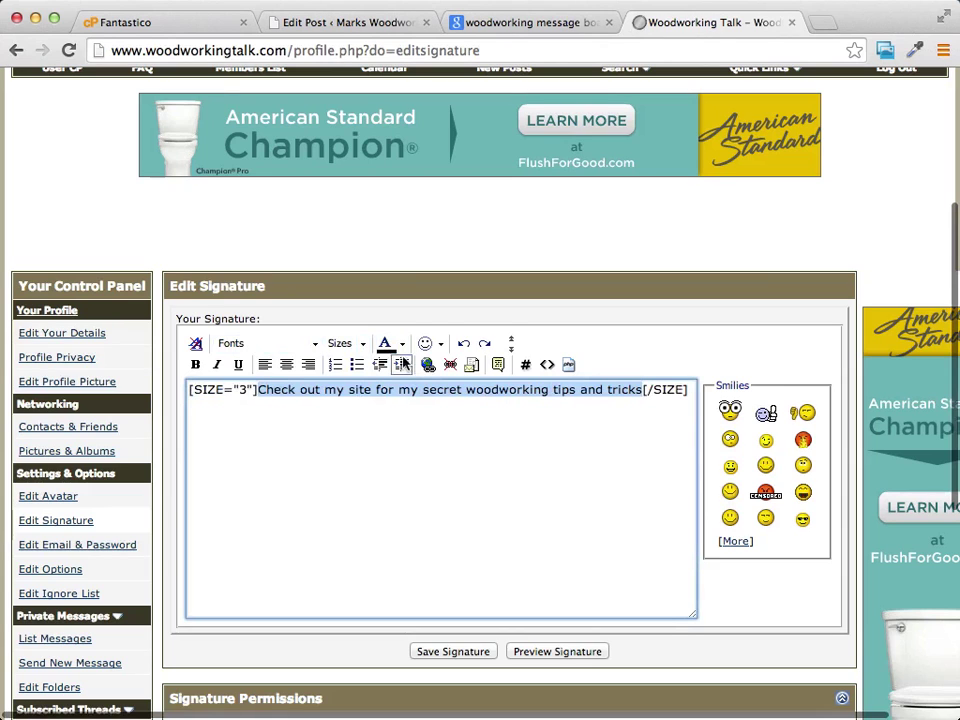
left_click(363, 344)
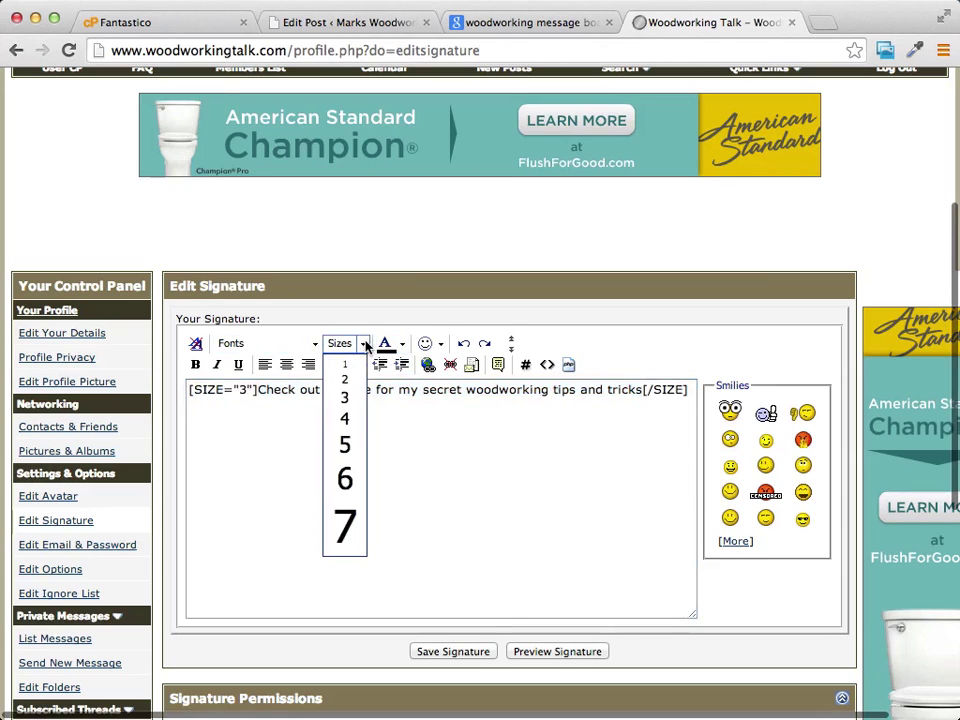
left_click(350, 419)
Delete the leftover size 3 tags and select the phrase 'Check out my site'.
scroll(348, 422, "right", 1)
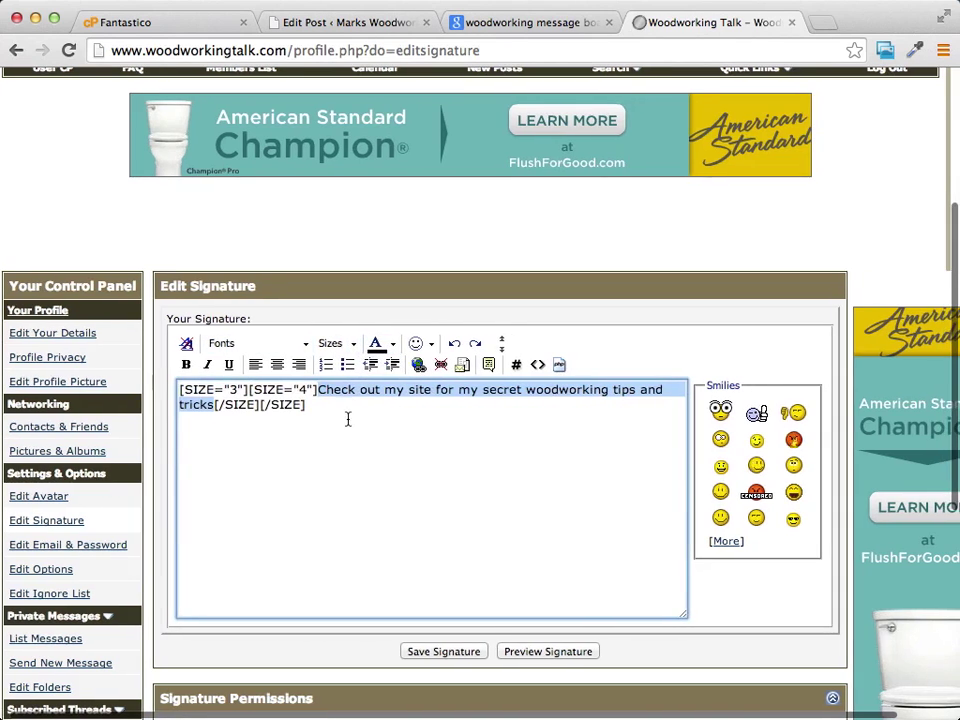
key("BackSpace")
mouse_move(180, 389)
left_mouse_down()
mouse_move(248, 389)
mouse_move(180, 405)
left_mouse_up()
key("BackSpace")
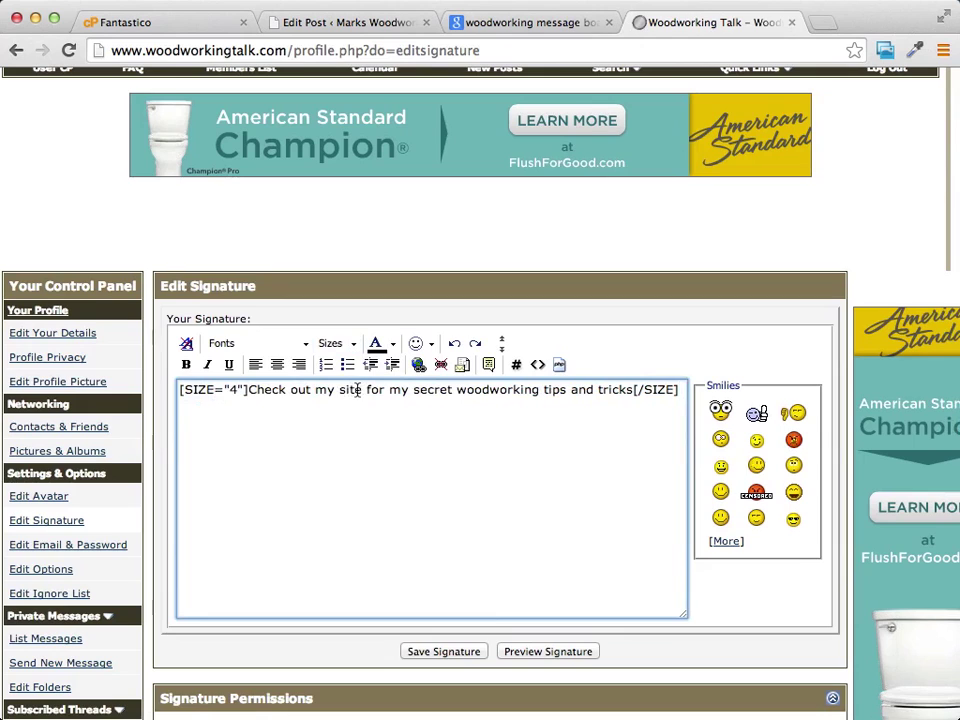
left_click_drag(361, 390, 248, 392)
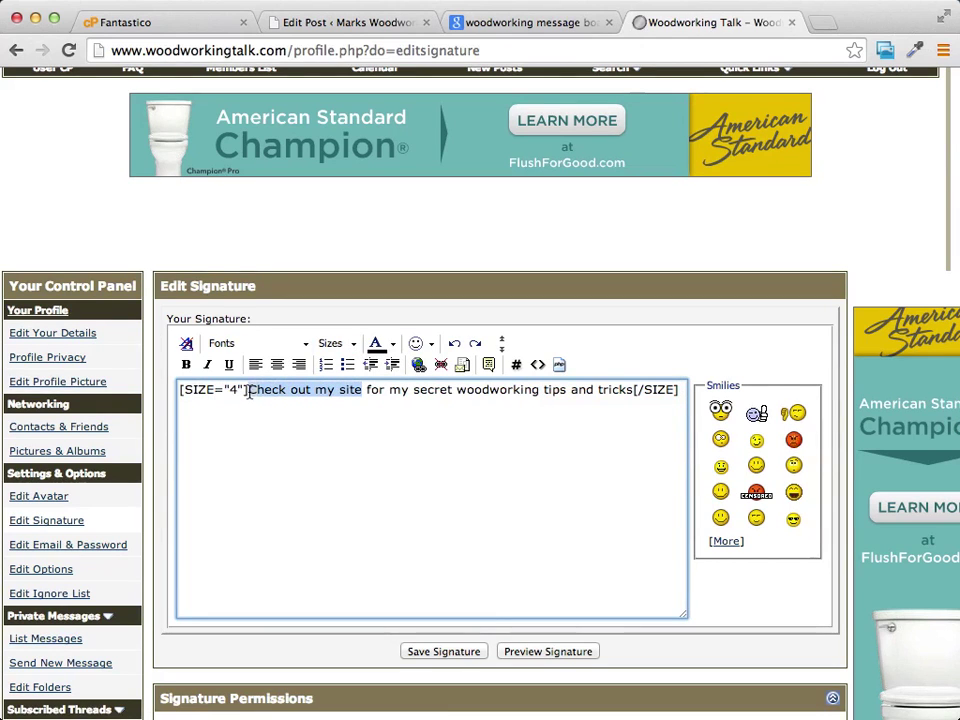
left_click(419, 366)
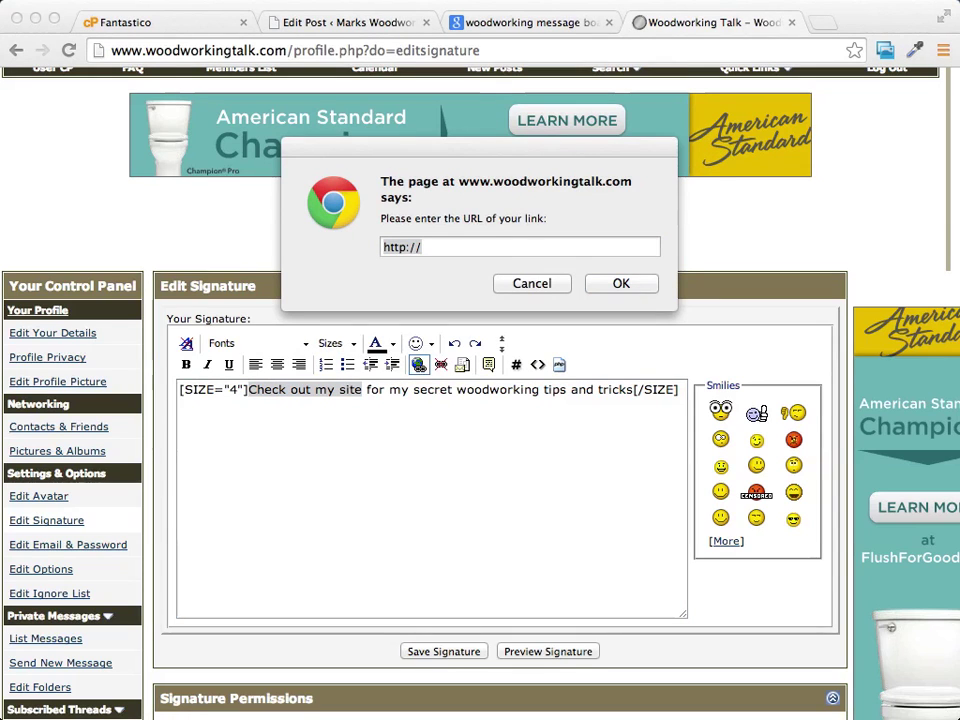
left_click(440, 247)
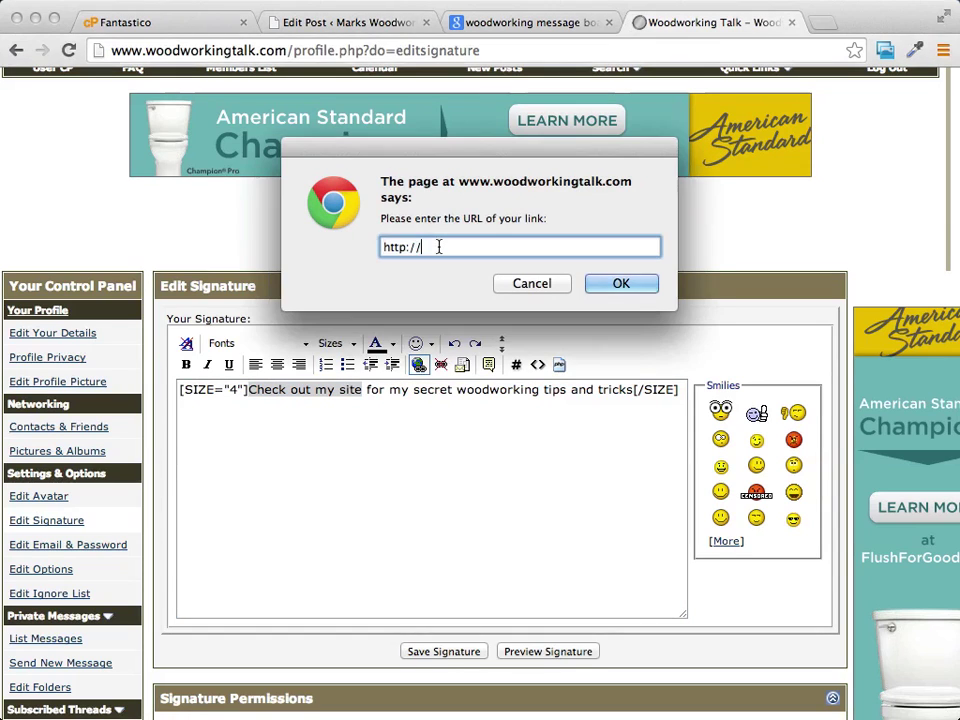
key("BackSpace")
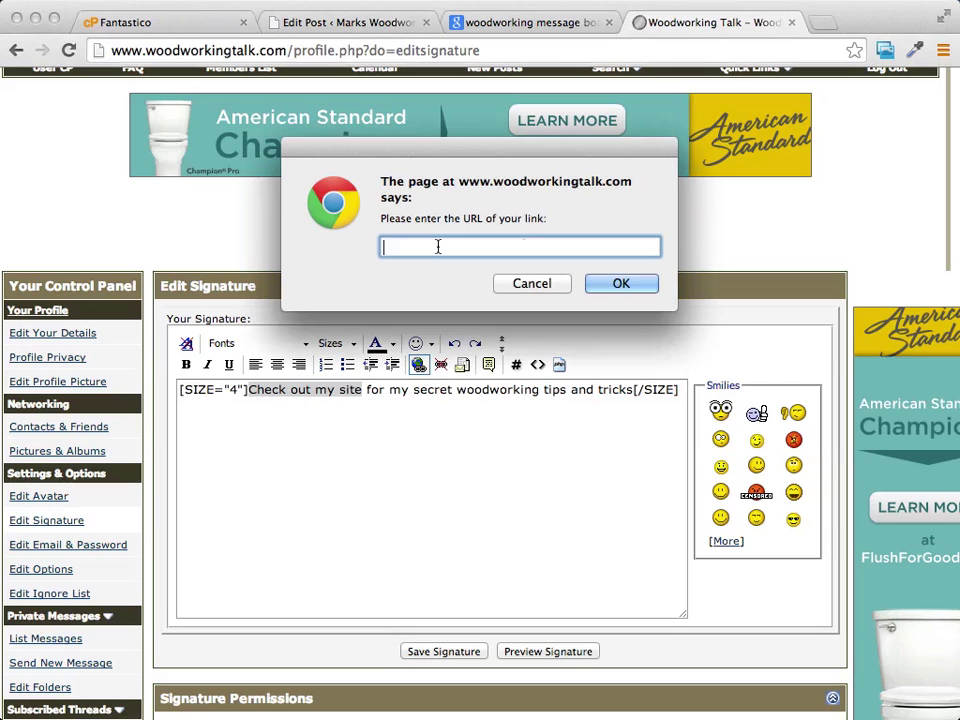
type("http://markswoodworkingtips.info/")
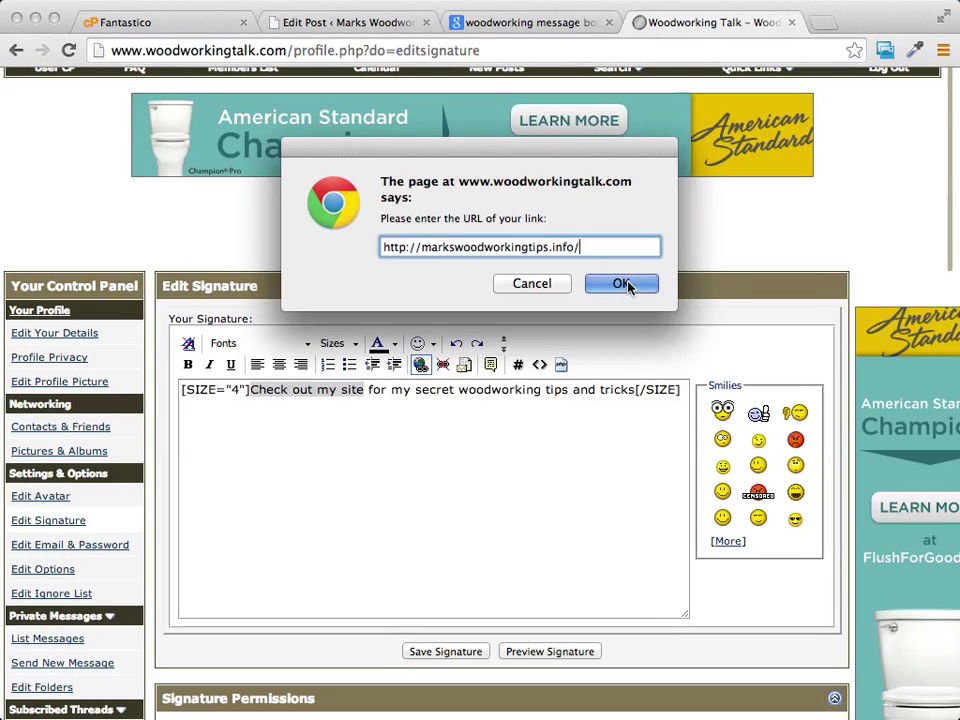
left_click(620, 286)
left_click(622, 504)
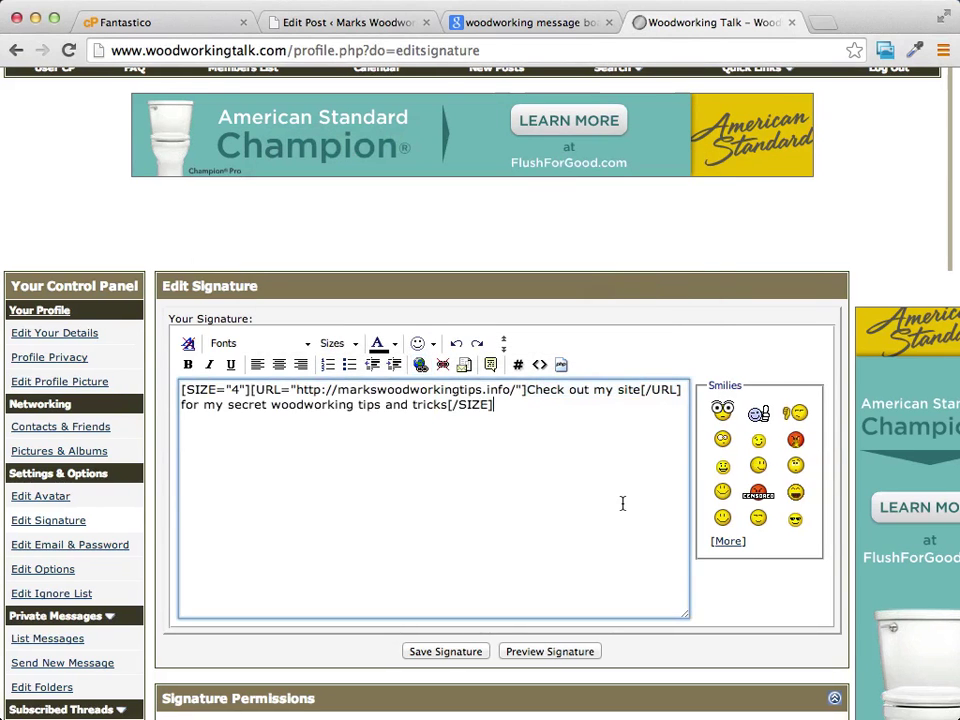
scroll(622, 504, "right", 2)
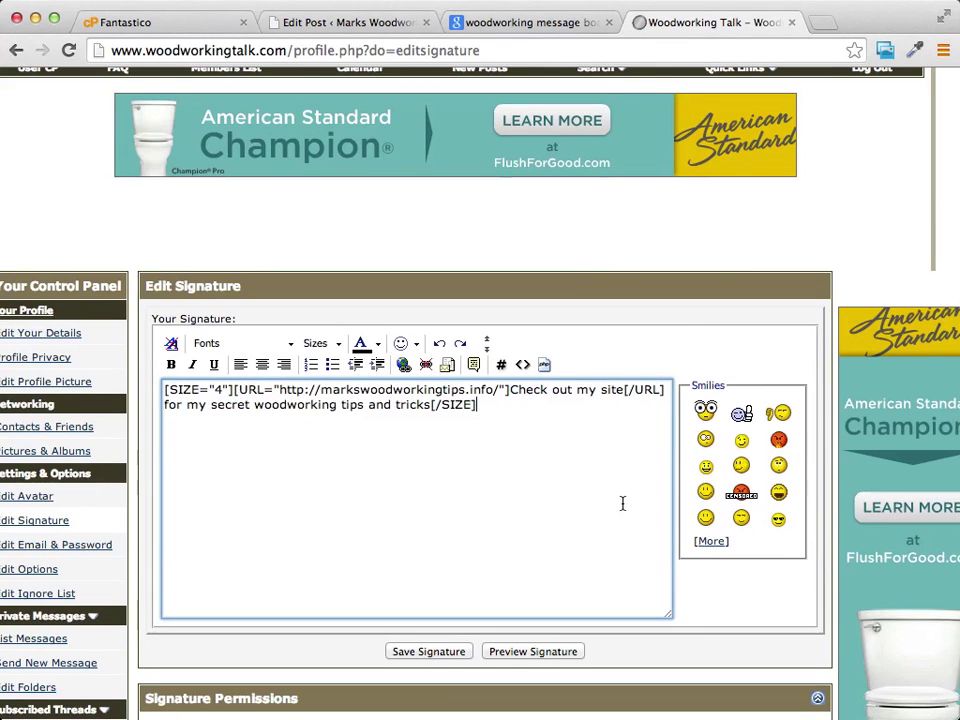
left_click(454, 653)
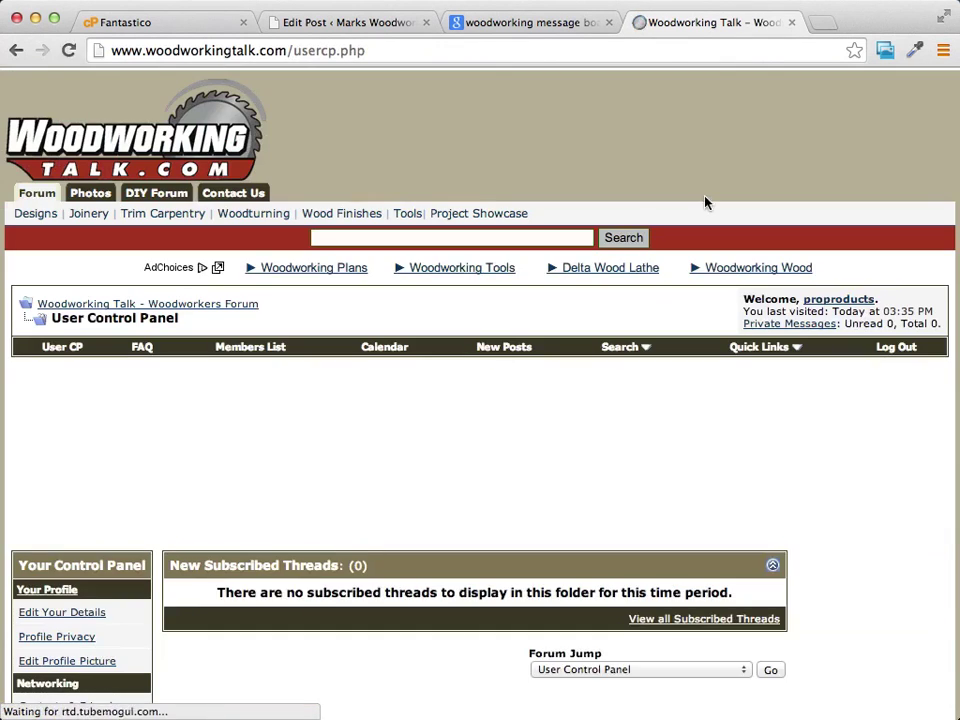
Reopen Edit Signature and preview the saved signature with 'Check out my site' linked.
scroll(641, 370, "down", 2)
scroll(641, 372, "down", 5)
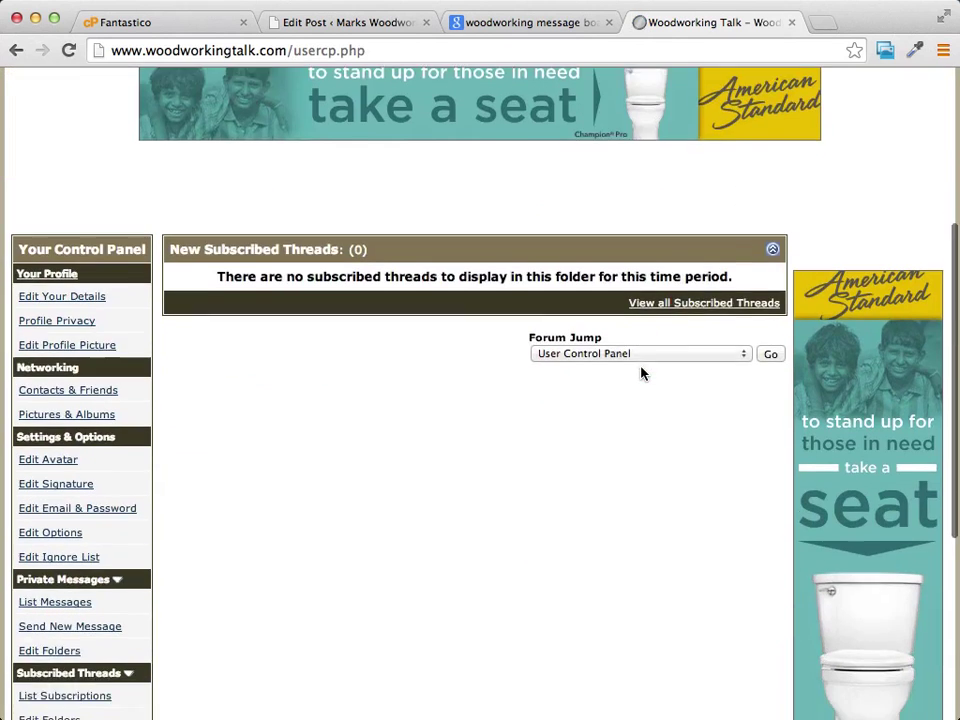
left_click(75, 456)
scroll(609, 433, "down", 6)
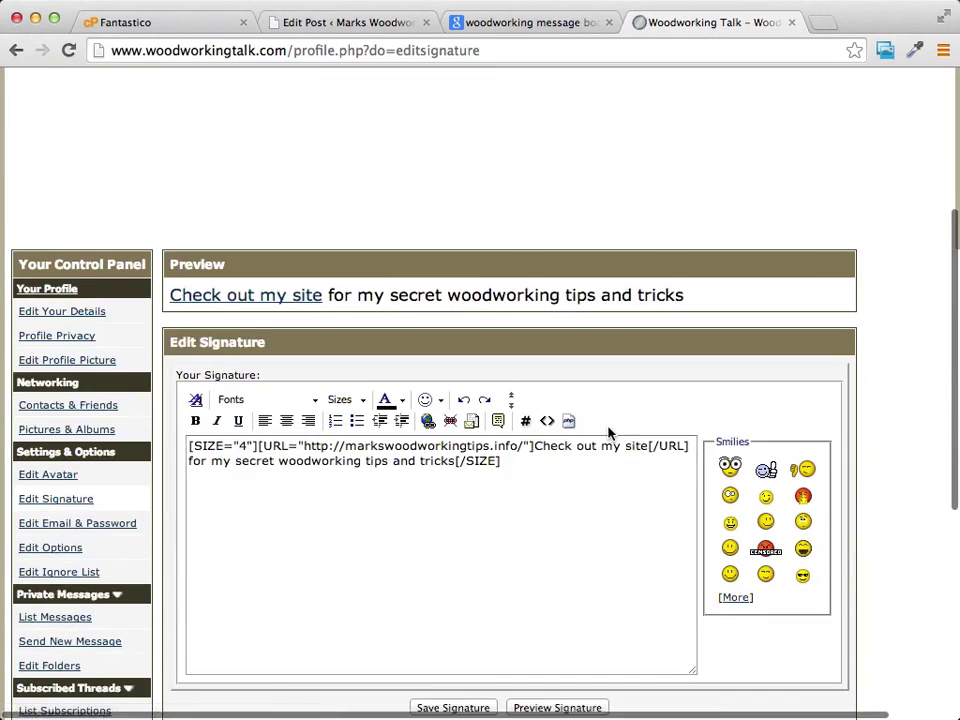
left_click(589, 665)
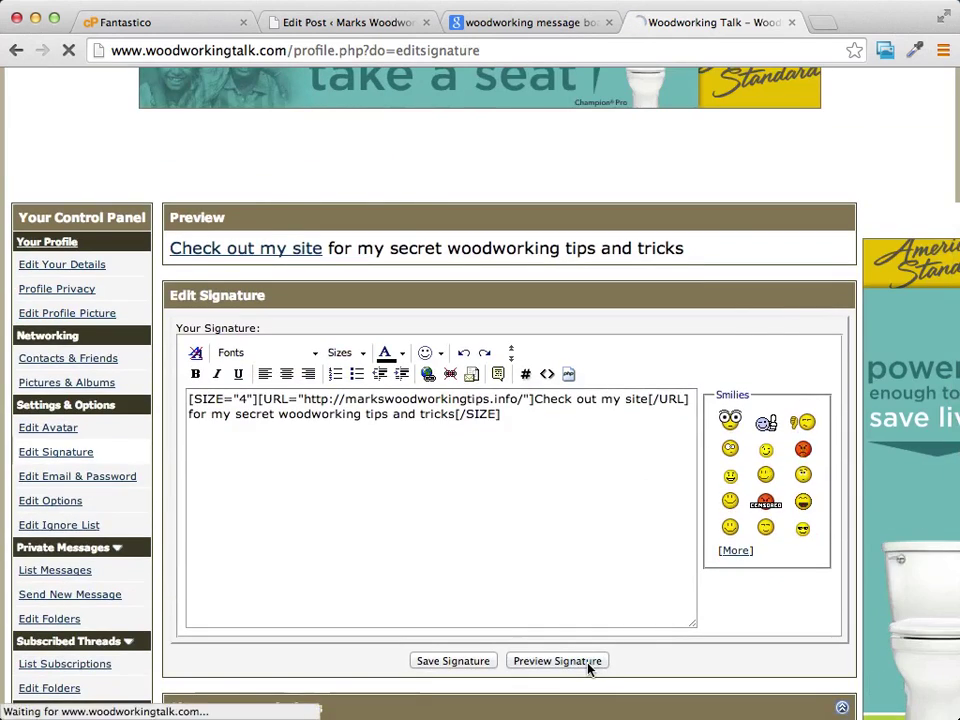
scroll(664, 414, "down", 4)
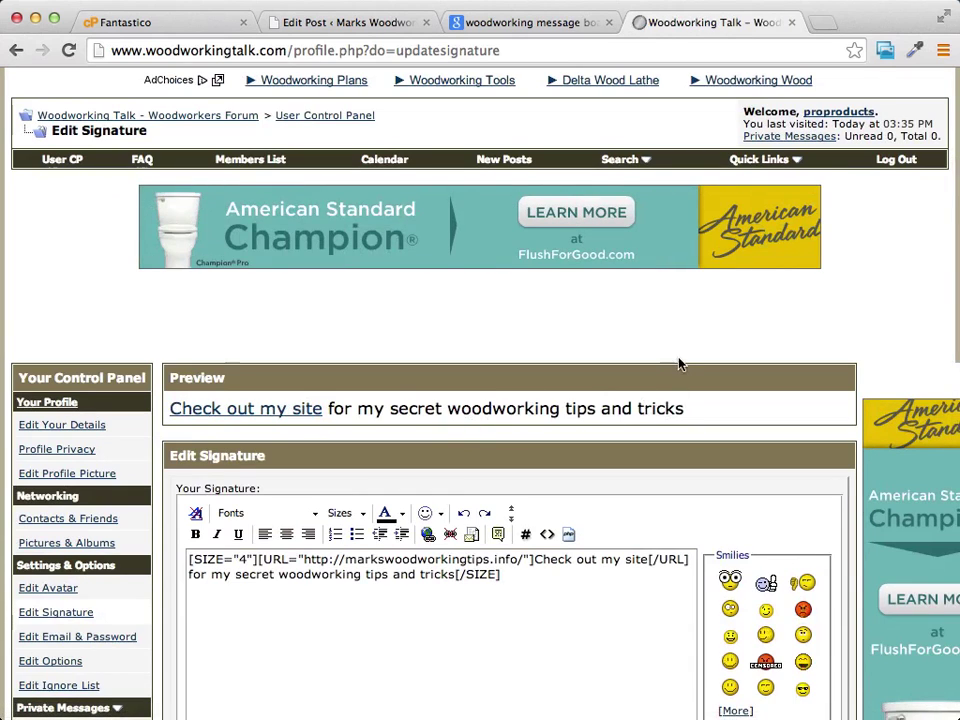
scroll(679, 362, "up", 4)
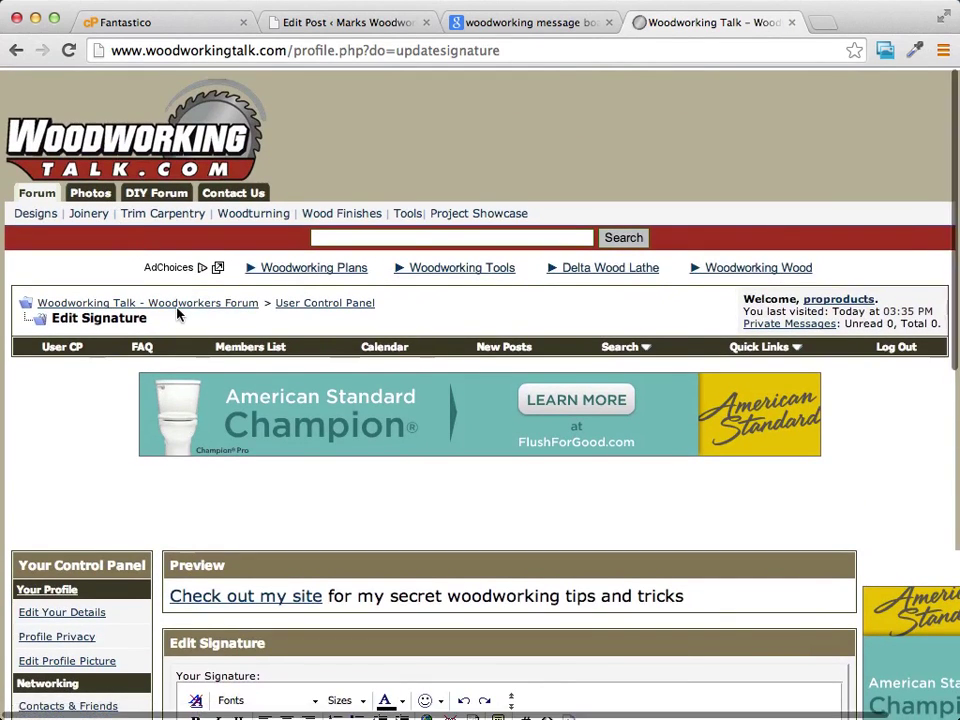
scroll(183, 311, "right", 2)
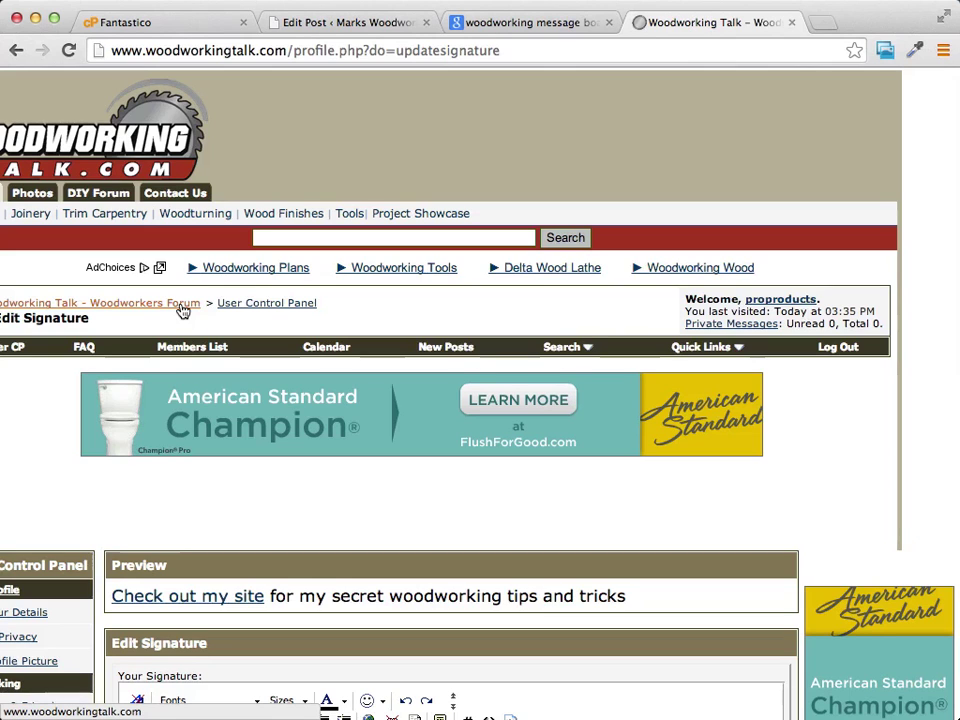
scroll(649, 93, "left", 2)
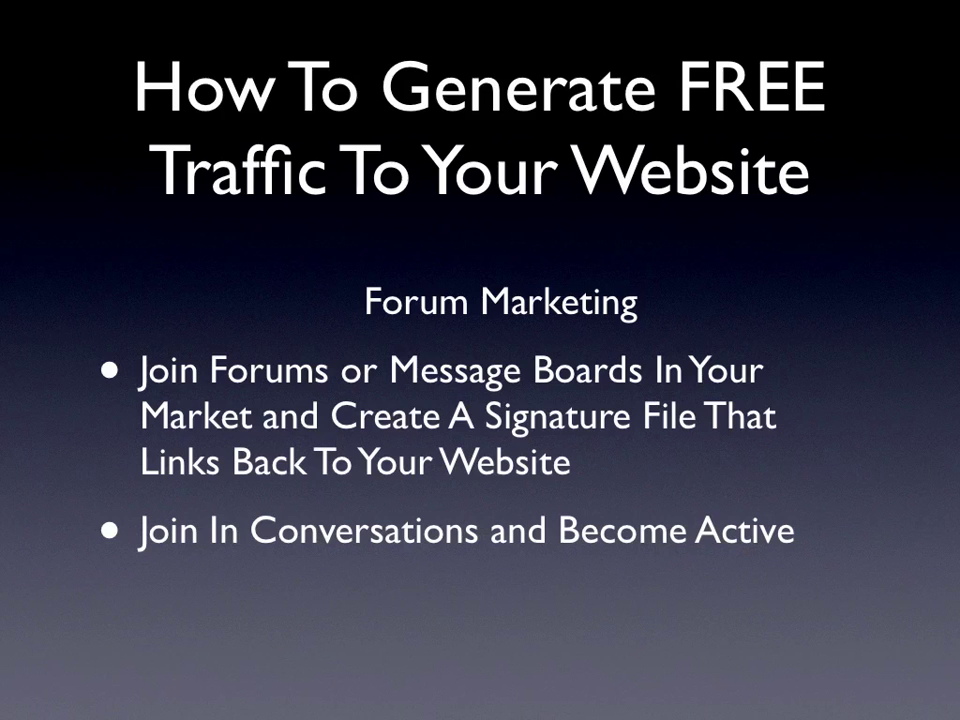
Advance the Keynote presentation from Forum Marketing to the Article Marketing slide.
key("Right")
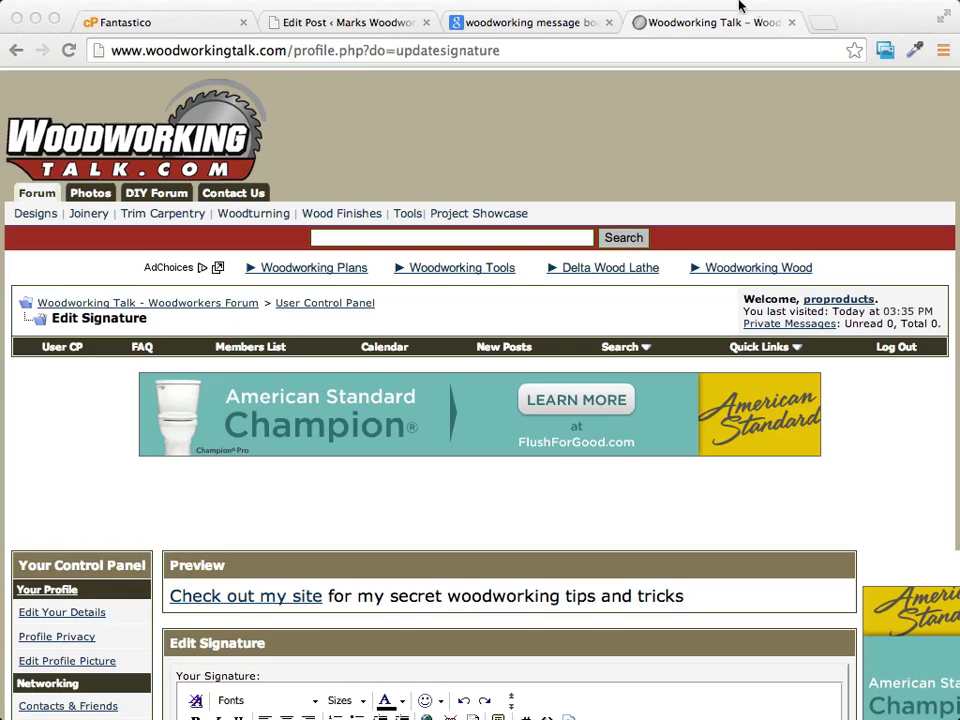
Enter ezinearticles.com in Chrome's address bar to load the site.
left_click(524, 52)
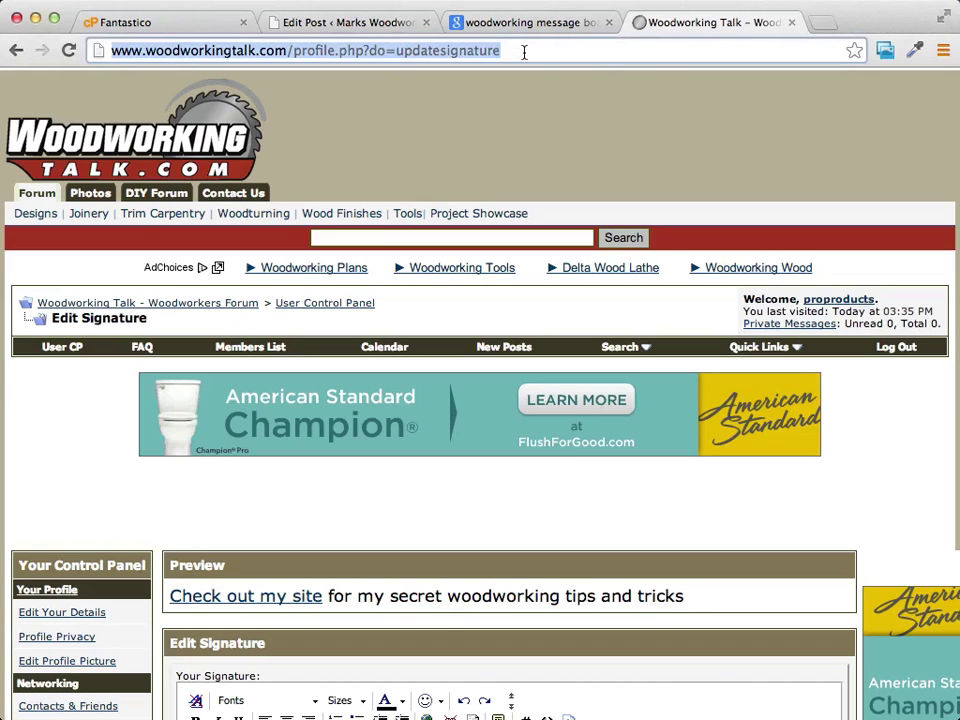
type("ezine")
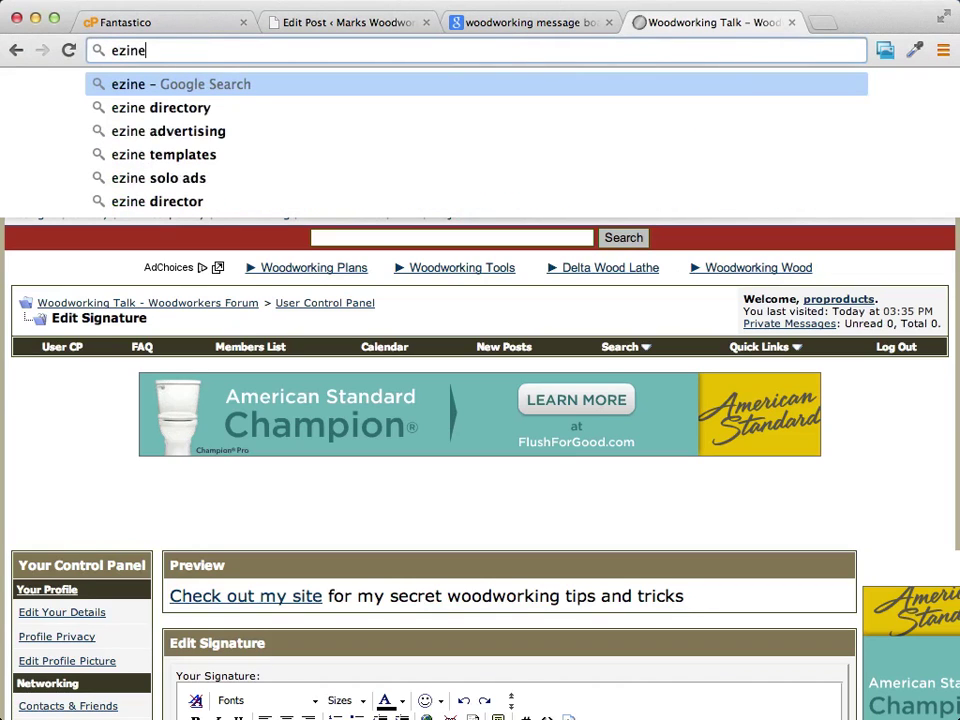
type("arti")
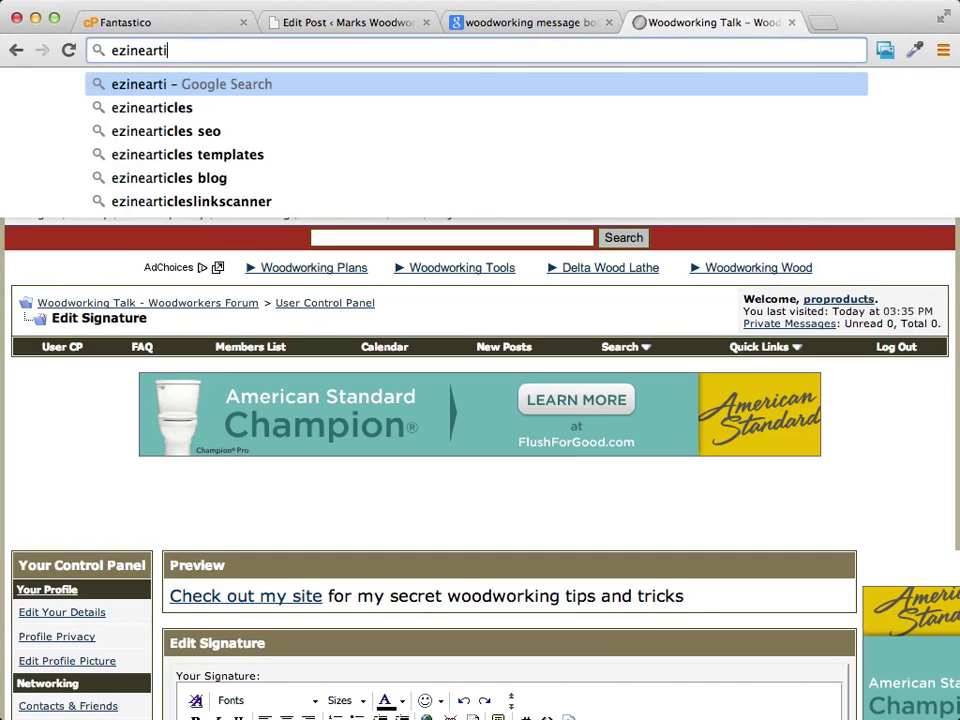
type("cles")
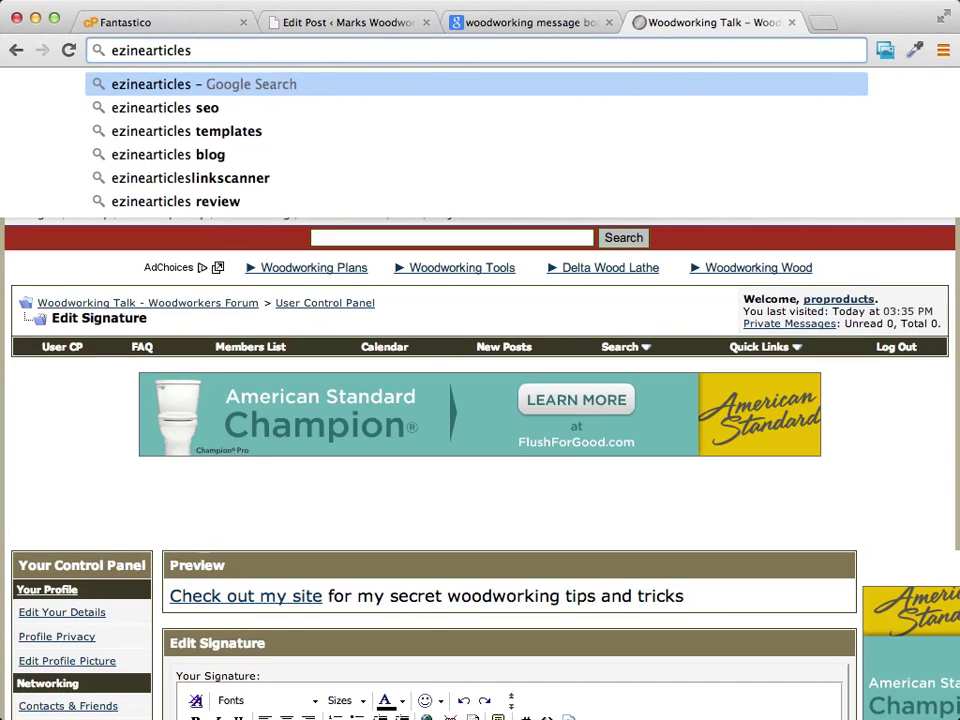
type(".com")
key("Return")
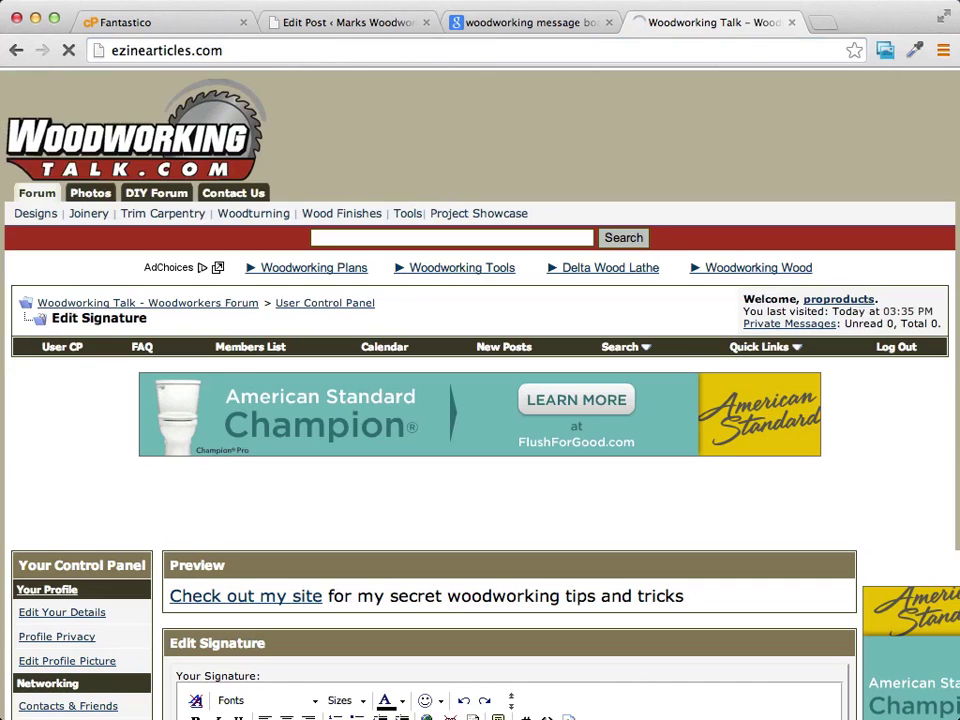